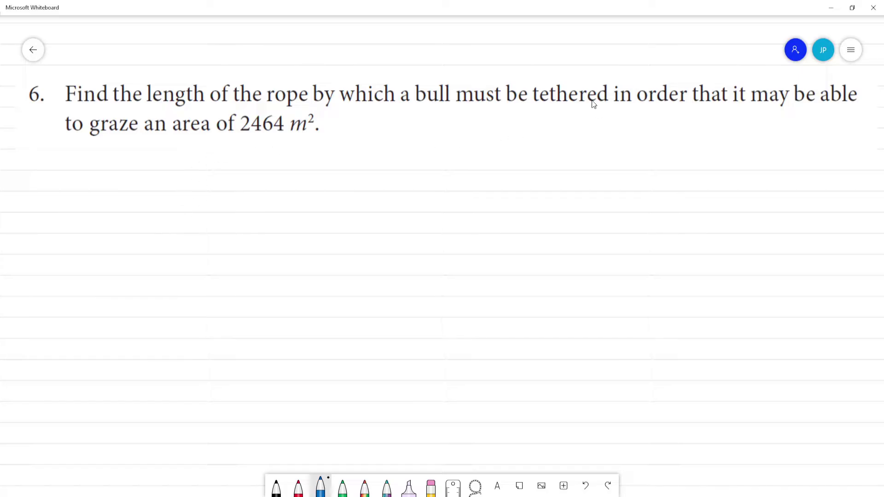
Underline 'tethered' and '2464 m²' in blue, and sketch a post with a rope line labelled rope.
left_click_drag(532, 107, 612, 105)
left_click_drag(682, 212, 687, 231)
left_click_drag(686, 233, 705, 233)
left_click_drag(778, 232, 786, 230)
mouse_move(718, 238)
left_mouse_down()
mouse_move(719, 248)
mouse_move(724, 238)
mouse_move(755, 247)
mouse_move(789, 229)
mouse_move(785, 236)
mouse_move(814, 235)
left_mouse_up()
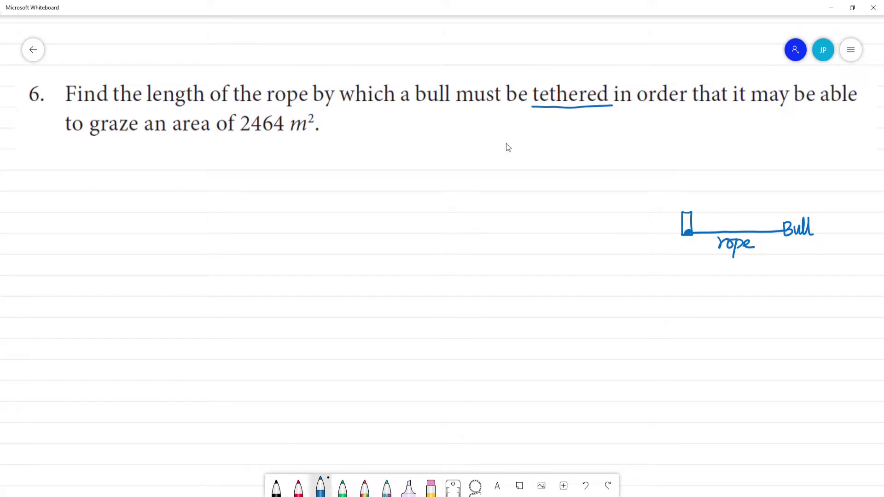
left_click_drag(235, 137, 309, 138)
Trace the rope in red and draw a red circle around the peg for the grazing area.
left_click(298, 487)
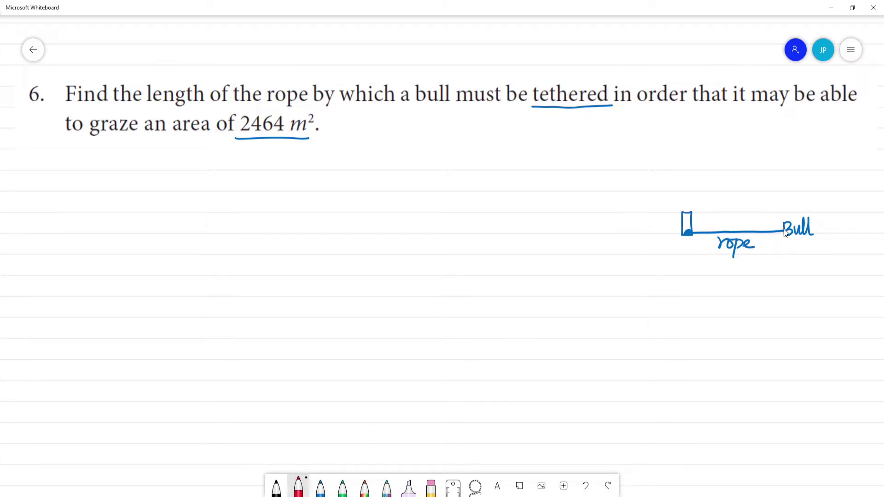
left_click(689, 234)
mouse_move(694, 236)
left_mouse_down()
mouse_move(782, 232)
mouse_move(780, 248)
left_mouse_up()
mouse_move(774, 279)
left_mouse_down()
mouse_move(708, 306)
mouse_move(676, 307)
mouse_move(642, 281)
mouse_move(627, 221)
mouse_move(660, 158)
mouse_move(716, 135)
mouse_move(759, 156)
mouse_move(785, 202)
mouse_move(784, 237)
left_mouse_up()
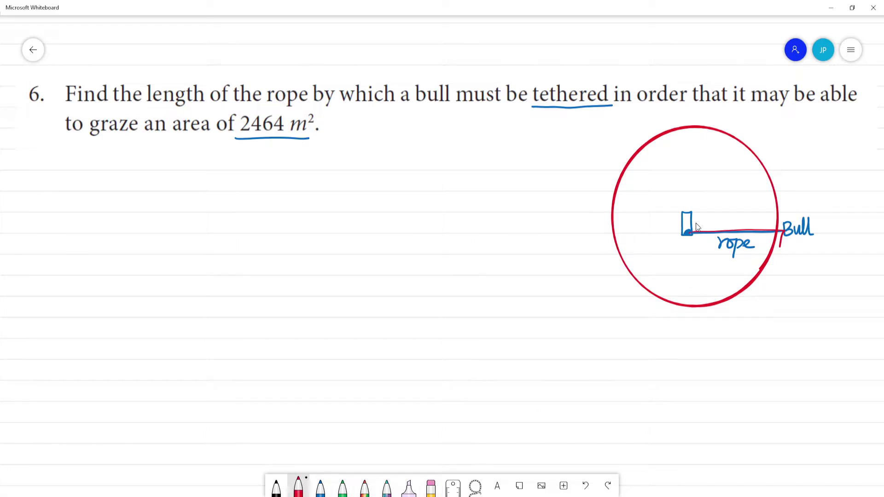
Erase the old sketch and redraw the centre post, radius rope and Bull label in blue.
left_click(431, 486)
mouse_move(690, 228)
left_mouse_down()
mouse_move(675, 231)
mouse_move(804, 227)
left_mouse_up()
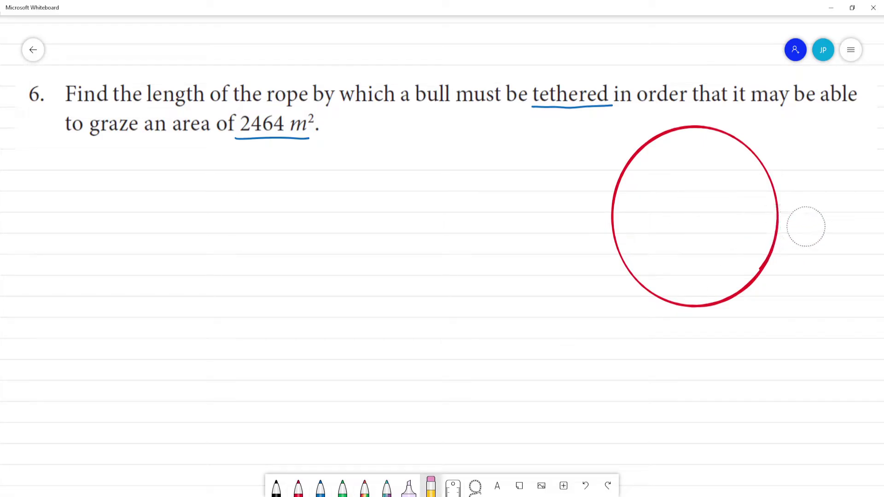
left_click(321, 491)
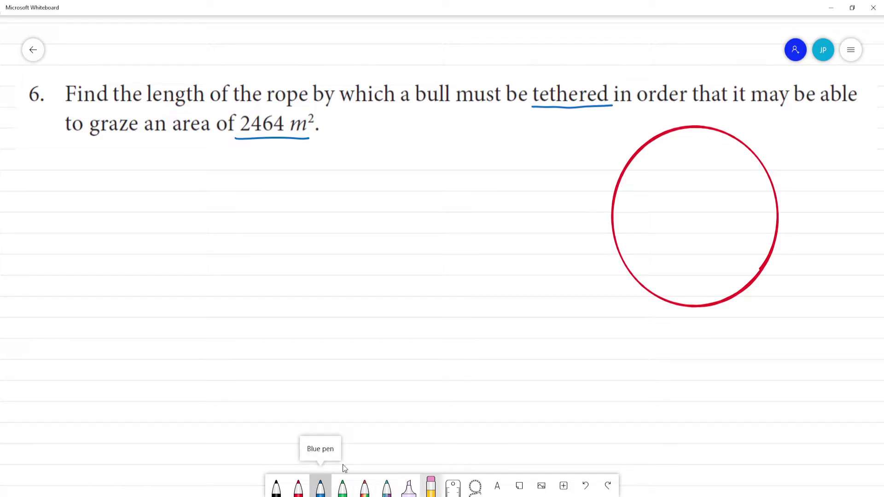
left_click(694, 218)
mouse_move(692, 197)
left_mouse_down()
mouse_move(696, 215)
mouse_move(705, 215)
mouse_move(696, 218)
mouse_move(777, 219)
left_mouse_up()
mouse_move(728, 228)
left_mouse_down()
mouse_move(775, 220)
mouse_move(745, 237)
left_mouse_up()
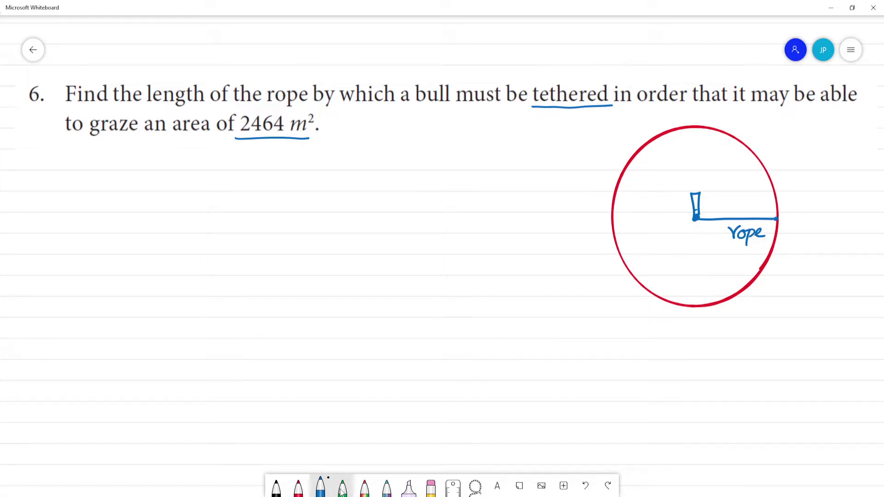
mouse_move(763, 206)
left_mouse_down()
mouse_move(764, 217)
mouse_move(777, 215)
left_mouse_up()
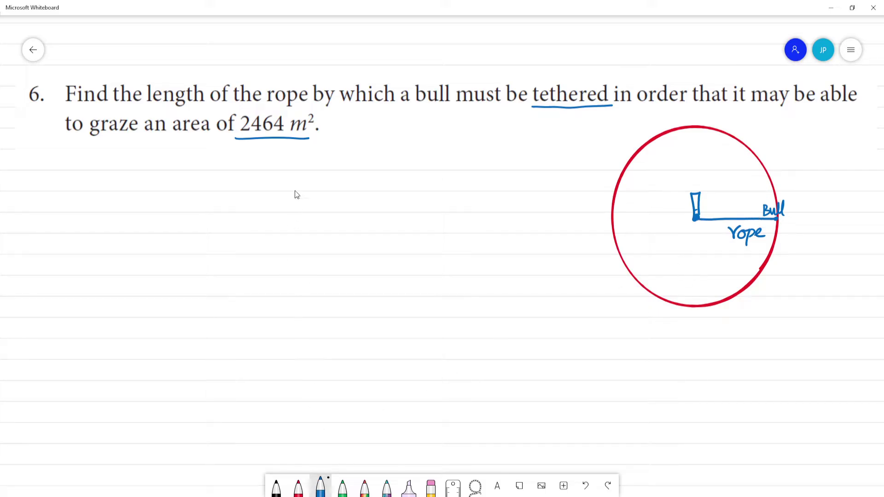
Write 'Area = 2464 m²' and below it 'πr² = 2464 m²'.
mouse_move(268, 170)
left_mouse_down()
mouse_move(276, 148)
mouse_move(281, 170)
left_mouse_up()
left_click_drag(270, 161, 283, 158)
mouse_move(348, 165)
left_mouse_down()
mouse_move(360, 157)
mouse_move(394, 169)
left_mouse_up()
mouse_move(404, 153)
left_mouse_down()
mouse_move(399, 166)
mouse_move(414, 168)
left_mouse_up()
mouse_move(409, 157)
left_mouse_down()
mouse_move(410, 174)
mouse_move(482, 161)
mouse_move(488, 169)
left_mouse_up()
left_click_drag(494, 144, 508, 148)
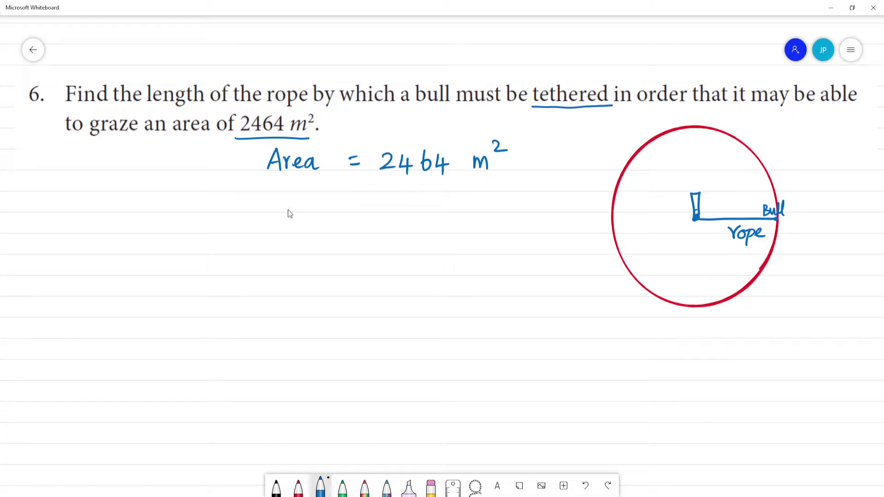
mouse_move(271, 200)
left_mouse_down()
mouse_move(266, 215)
mouse_move(279, 197)
left_mouse_up()
mouse_move(274, 214)
left_mouse_down()
mouse_move(275, 199)
mouse_move(285, 214)
mouse_move(291, 200)
left_mouse_up()
left_click_drag(295, 190, 300, 199)
left_click_drag(399, 196, 409, 210)
mouse_move(403, 197)
left_mouse_down()
mouse_move(402, 219)
mouse_move(420, 206)
left_mouse_up()
mouse_move(435, 197)
left_mouse_down()
mouse_move(446, 209)
mouse_move(441, 220)
mouse_move(513, 195)
left_mouse_up()
Write '22/7 × r² = 2464 m²' and start the line r² = 2464 × 7/22.
left_click_drag(257, 259, 265, 255)
mouse_move(269, 241)
left_mouse_down()
mouse_move(252, 263)
mouse_move(266, 287)
mouse_move(303, 257)
left_mouse_up()
left_click_drag(303, 247, 297, 260)
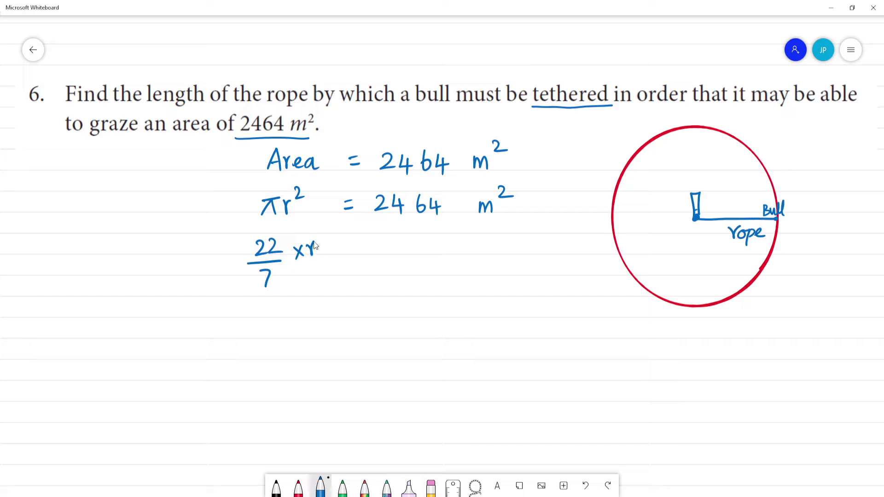
mouse_move(316, 231)
left_mouse_down()
mouse_move(350, 249)
mouse_move(395, 248)
left_mouse_up()
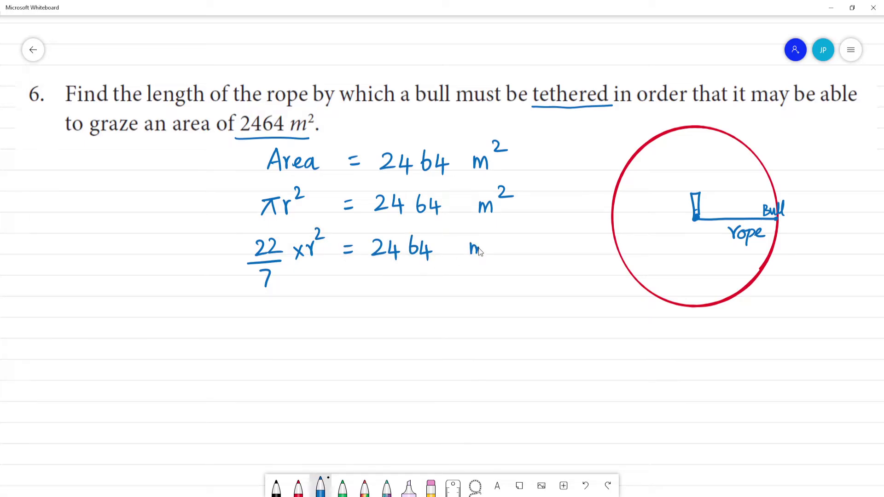
left_click_drag(489, 244, 504, 240)
left_click_drag(311, 286, 321, 285)
mouse_move(395, 282)
left_mouse_down()
mouse_move(424, 285)
mouse_move(433, 306)
mouse_move(471, 281)
mouse_move(484, 306)
mouse_move(472, 323)
mouse_move(485, 326)
mouse_move(465, 339)
mouse_move(489, 354)
left_mouse_up()
In green, cancel 22 to 11 and strike 2464, writing 1232 above it.
left_click(342, 486)
left_click_drag(430, 282, 372, 304)
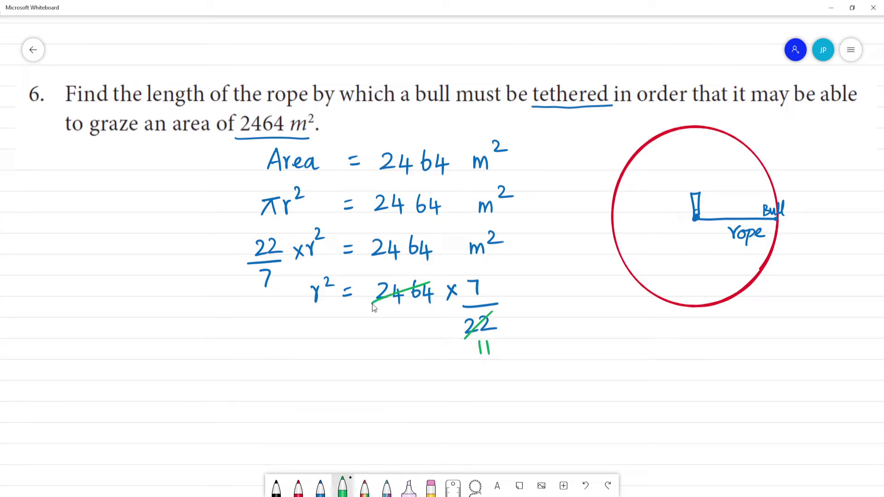
mouse_move(384, 268)
left_mouse_down()
mouse_move(383, 280)
mouse_move(432, 277)
left_mouse_up()
Work out the long division 1232 ÷ 11 = 112 in blue at the left.
left_click(320, 486)
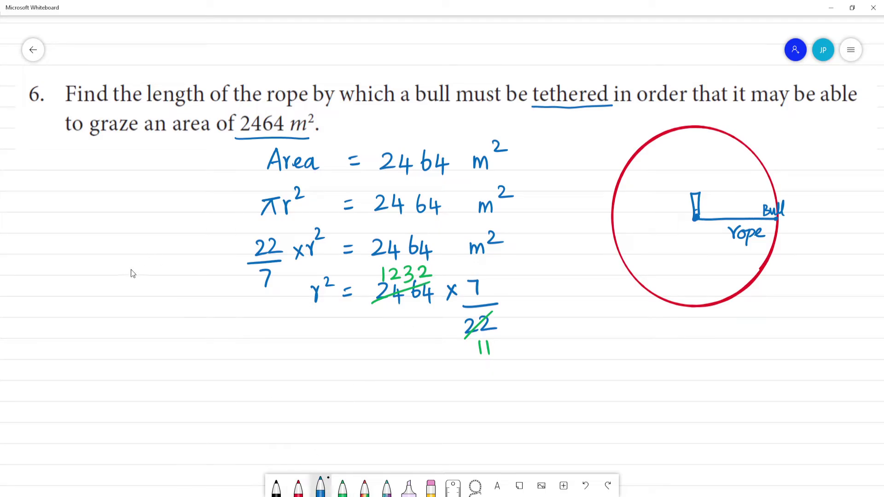
mouse_move(120, 261)
left_mouse_down()
mouse_move(154, 262)
mouse_move(155, 271)
mouse_move(110, 264)
mouse_move(164, 247)
left_mouse_up()
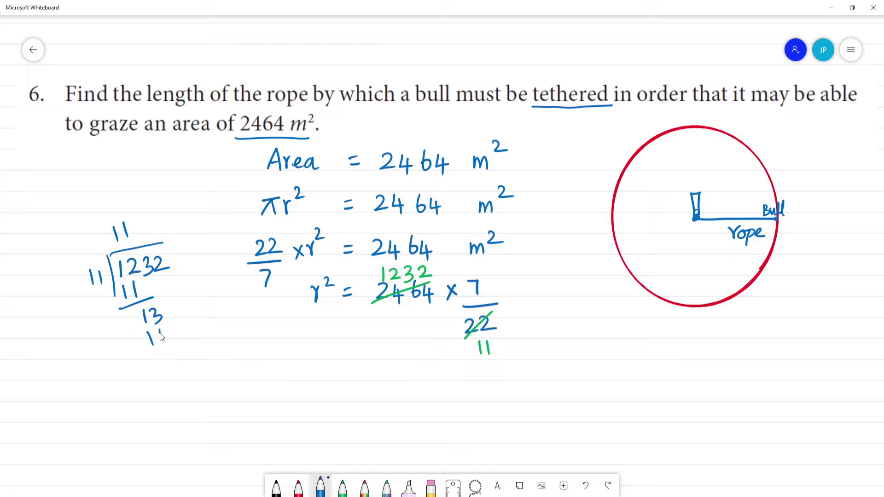
left_click_drag(179, 355, 188, 360)
left_click_drag(131, 226, 148, 236)
left_click(322, 487)
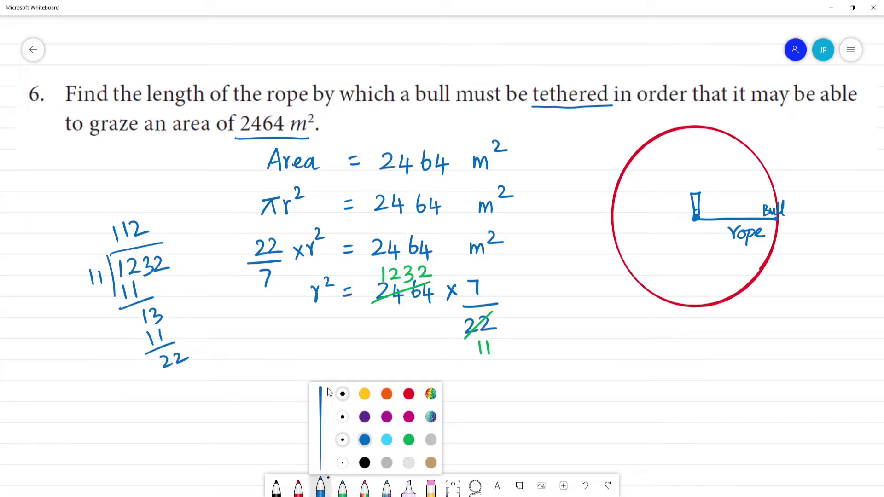
left_click(345, 368)
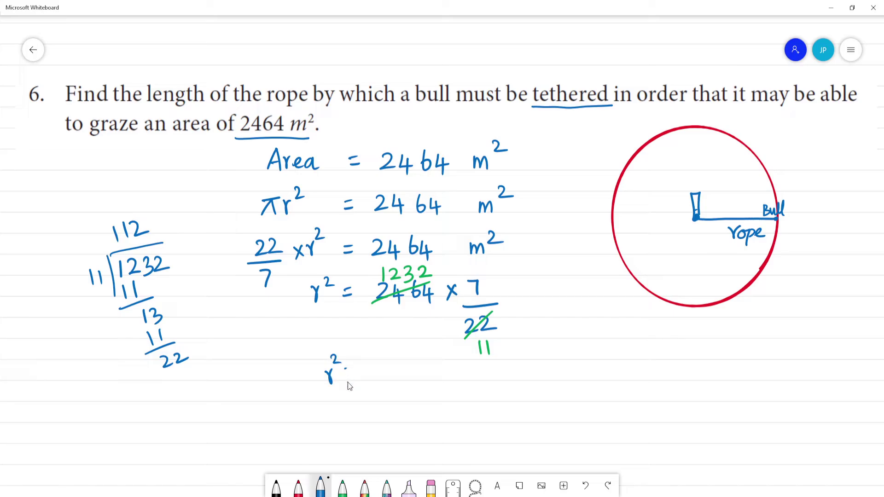
In red, cross out the green 11 and write 112 beside 1232.
left_click(299, 487)
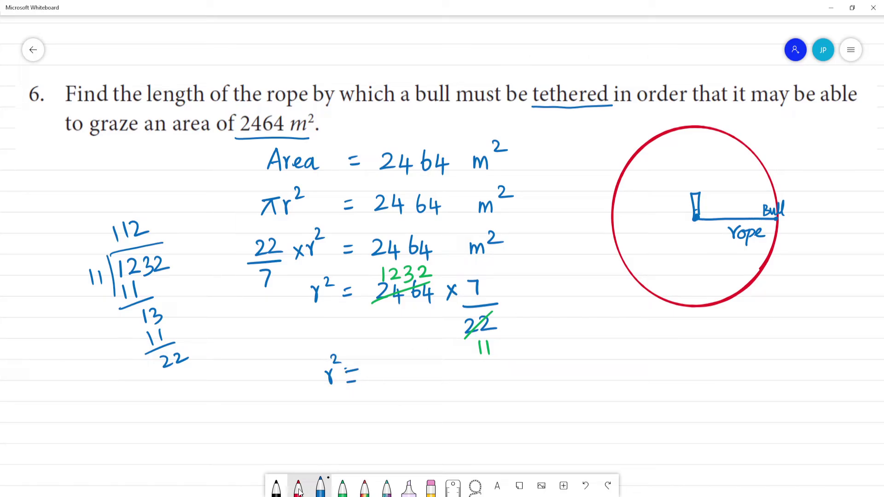
left_click_drag(497, 340, 472, 361)
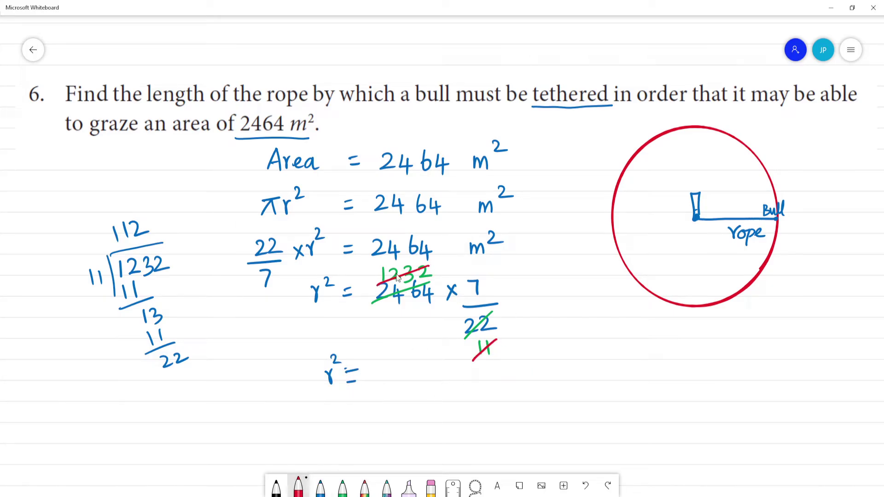
left_click_drag(439, 263, 437, 274)
mouse_move(443, 262)
left_mouse_down()
mouse_move(443, 274)
mouse_move(453, 273)
left_mouse_up()
Write r² = 112 × 7 m² underneath in blue, adding m² beside the fraction.
left_click(320, 487)
left_click_drag(381, 367, 385, 382)
left_click_drag(391, 372, 402, 381)
mouse_move(414, 368)
left_mouse_down()
mouse_move(422, 381)
mouse_move(414, 383)
left_mouse_up()
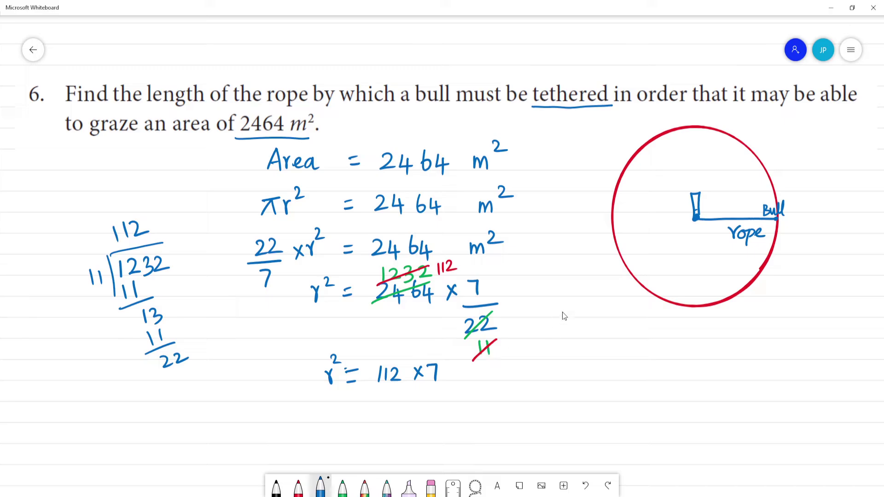
left_click_drag(555, 278, 570, 286)
mouse_move(482, 375)
left_mouse_down()
mouse_move(484, 384)
mouse_move(493, 382)
mouse_move(514, 366)
left_mouse_up()
Erase the long-division working on the left.
left_click(430, 487)
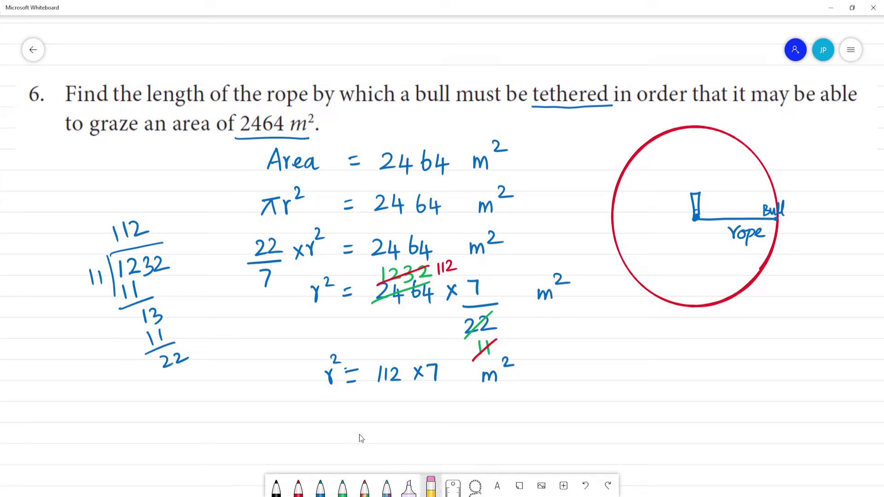
mouse_move(186, 361)
left_mouse_down()
mouse_move(133, 276)
mouse_move(164, 401)
left_mouse_up()
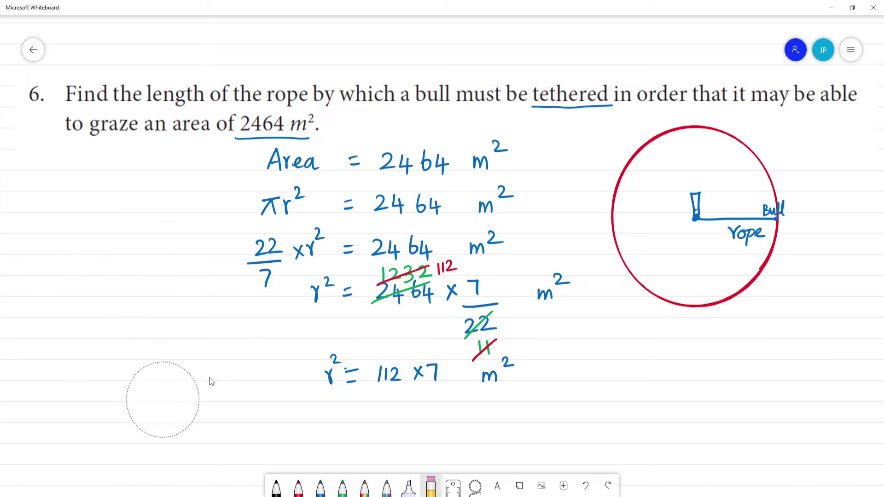
left_click(320, 487)
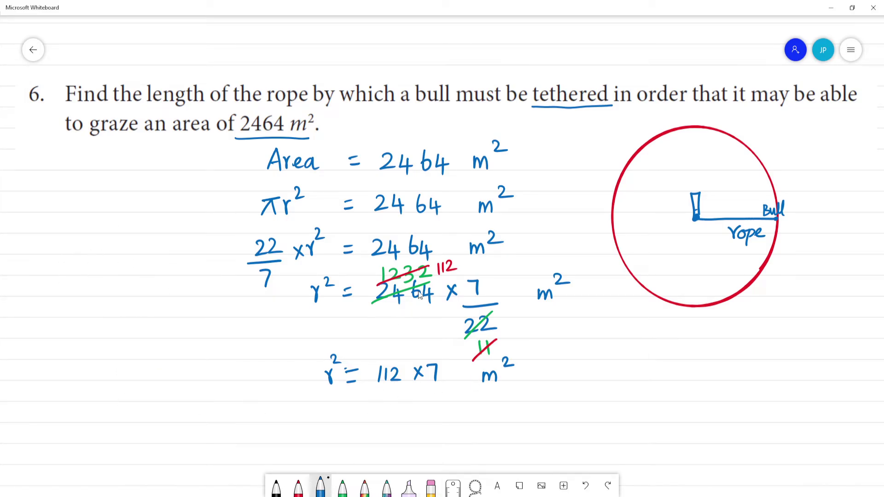
Build a division ladder in the left margin dividing 112 by 2, then 56 by 2.
mouse_move(96, 215)
left_mouse_down()
mouse_move(94, 233)
mouse_move(127, 246)
left_mouse_up()
left_click_drag(64, 224, 77, 236)
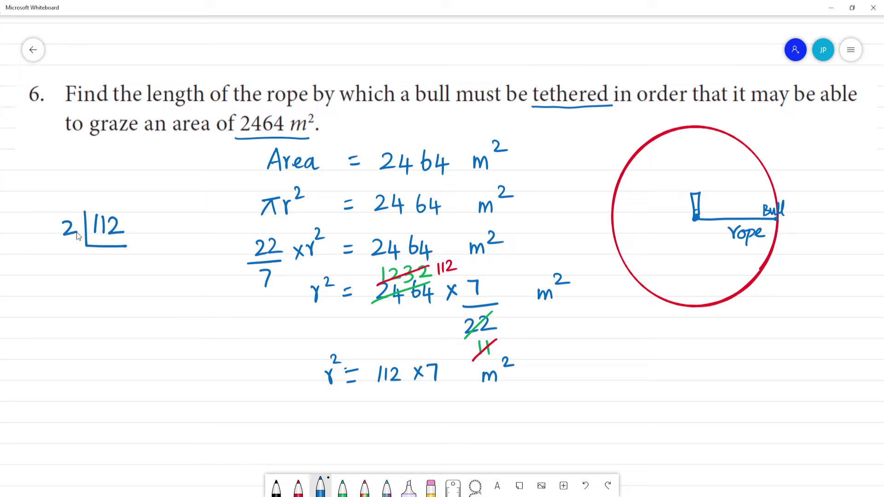
left_click_drag(100, 268, 95, 271)
mouse_move(95, 257)
left_mouse_down()
mouse_move(105, 256)
mouse_move(110, 271)
mouse_move(90, 279)
mouse_move(123, 279)
left_mouse_up()
mouse_move(72, 266)
left_mouse_down()
mouse_move(107, 301)
mouse_move(115, 291)
mouse_move(95, 305)
mouse_move(115, 339)
mouse_move(94, 340)
mouse_move(118, 351)
mouse_move(114, 365)
left_mouse_up()
Circle the two pairs of 2s in green.
left_click(341, 488)
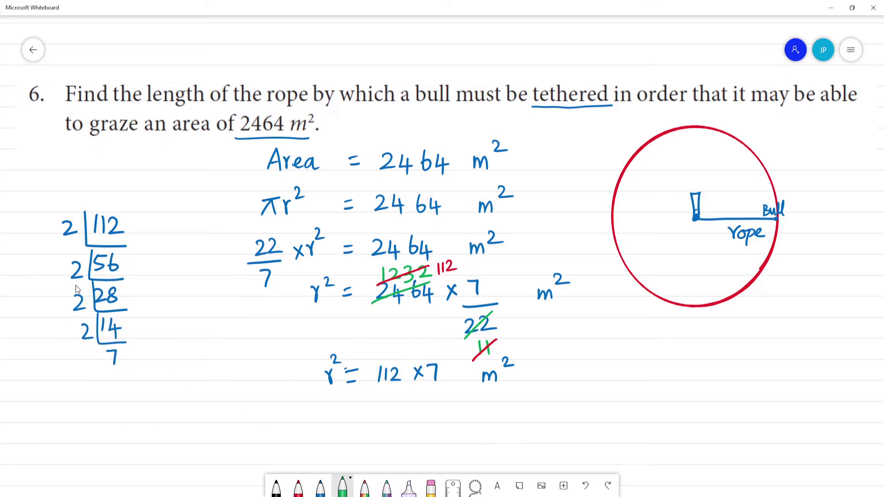
mouse_move(76, 286)
left_mouse_down()
mouse_move(55, 221)
mouse_move(85, 255)
left_mouse_up()
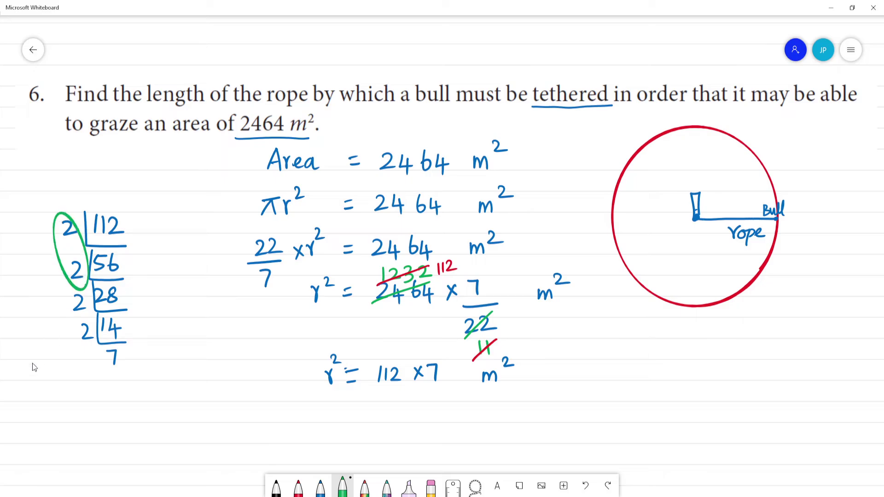
mouse_move(67, 297)
left_mouse_down()
mouse_move(73, 331)
mouse_move(88, 290)
left_mouse_up()
left_click(321, 487)
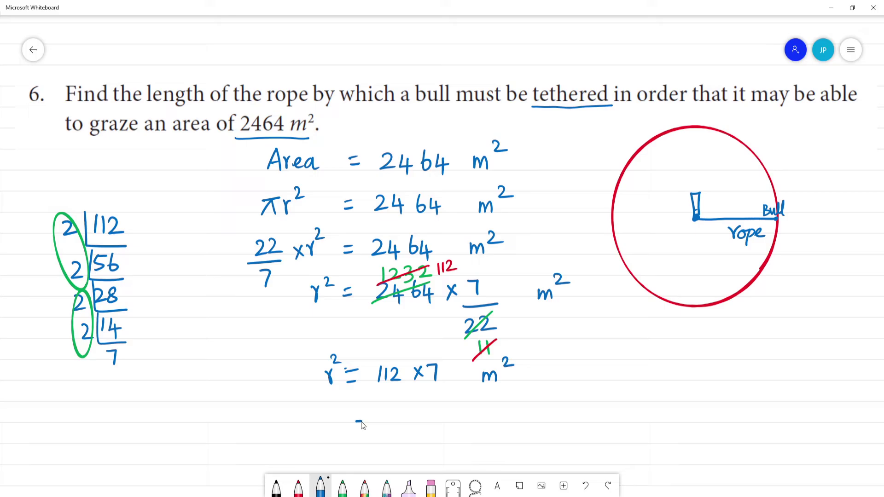
Write r² as 2²×2²×7×7 m² and then 2²×2²×7² m² in blue.
mouse_move(393, 401)
left_mouse_down()
mouse_move(443, 422)
mouse_move(452, 405)
mouse_move(474, 422)
mouse_move(463, 423)
mouse_move(521, 422)
mouse_move(506, 423)
left_mouse_up()
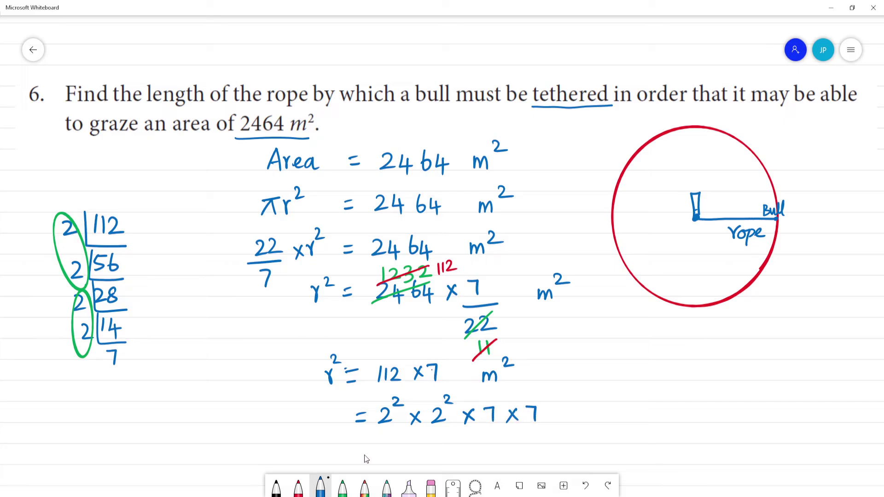
left_click_drag(353, 452, 364, 451)
left_click_drag(383, 452, 405, 445)
left_click_drag(412, 452, 449, 464)
mouse_move(442, 441)
left_mouse_down()
mouse_move(474, 462)
mouse_move(463, 464)
left_mouse_up()
mouse_move(477, 452)
left_mouse_down()
mouse_move(488, 454)
mouse_move(485, 466)
left_mouse_up()
left_click_drag(490, 441, 498, 447)
left_click_drag(564, 422, 593, 409)
mouse_move(545, 464)
left_mouse_down()
mouse_move(549, 456)
mouse_move(561, 463)
left_mouse_up()
left_click_drag(566, 439, 579, 444)
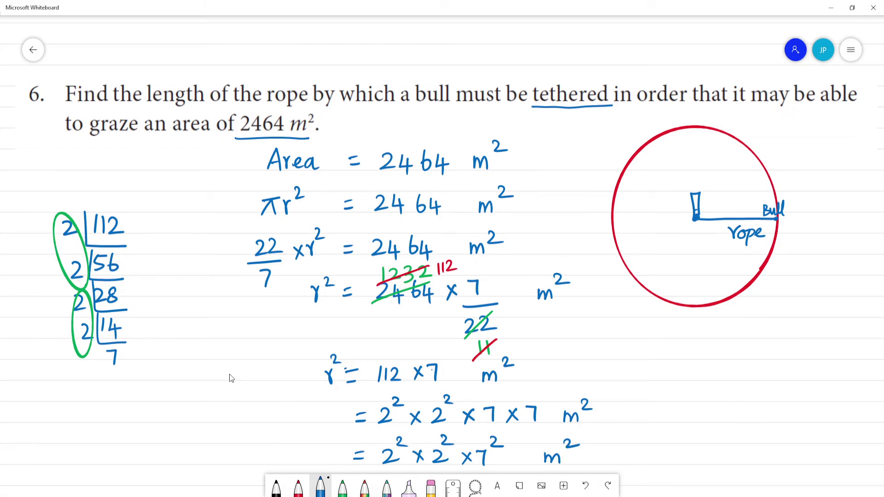
left_click_drag(229, 373, 189, 206)
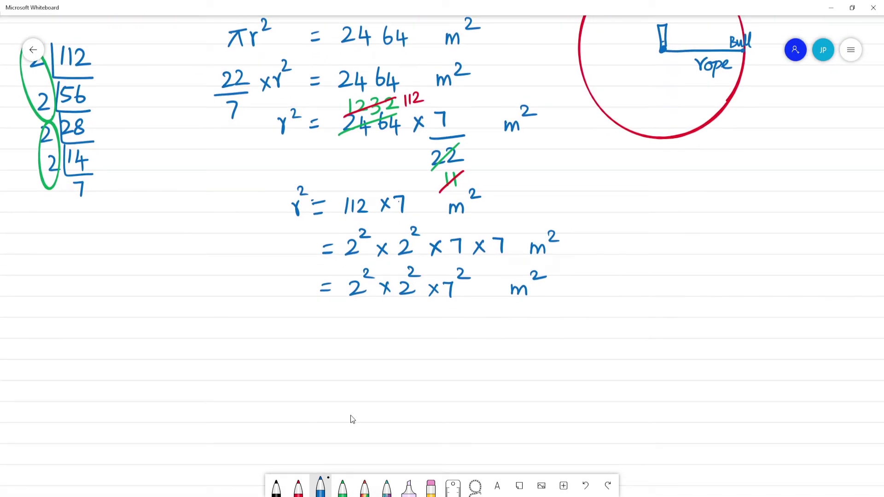
Write r² = (2×2×7)² m² on a new line.
left_click_drag(271, 328, 276, 343)
mouse_move(282, 317)
left_mouse_down()
mouse_move(315, 338)
mouse_move(347, 338)
mouse_move(378, 334)
left_mouse_up()
left_click_drag(379, 324, 369, 335)
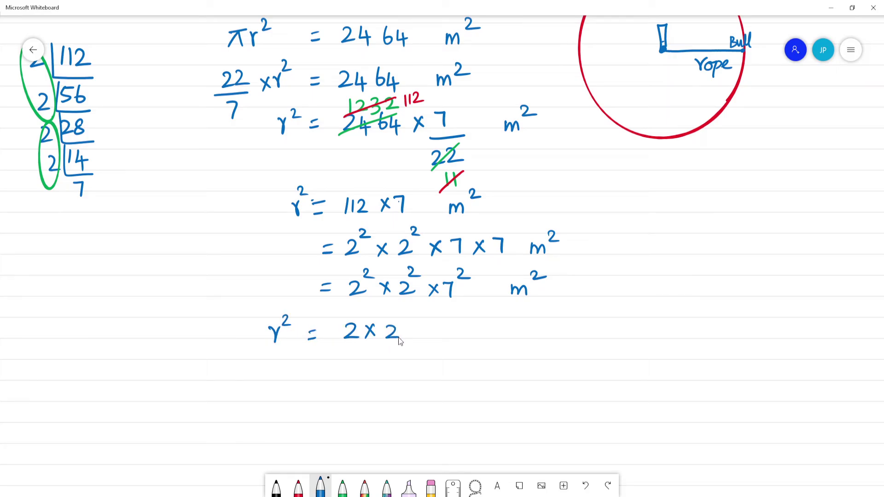
left_click_drag(420, 325, 424, 346)
mouse_move(344, 318)
left_mouse_down()
mouse_move(335, 332)
mouse_move(342, 347)
left_mouse_up()
left_click_drag(432, 321, 435, 345)
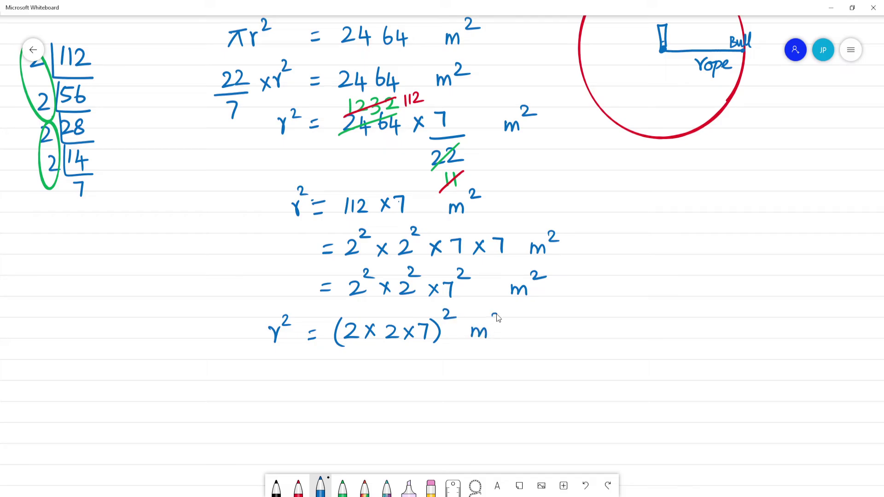
left_click_drag(497, 318, 507, 323)
Tick the matching squares in green and conclude r = 28 m in blue.
left_click(343, 486)
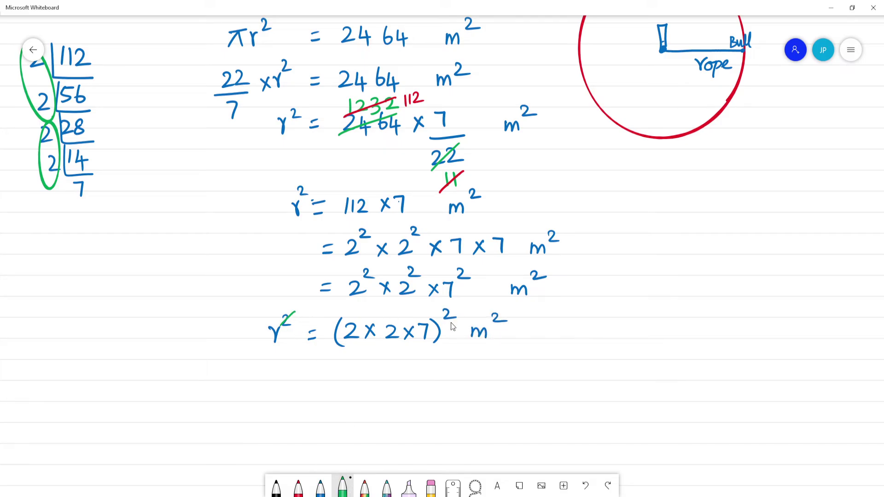
mouse_move(443, 316)
left_mouse_down()
mouse_move(457, 304)
mouse_move(506, 312)
left_mouse_up()
left_click(320, 484)
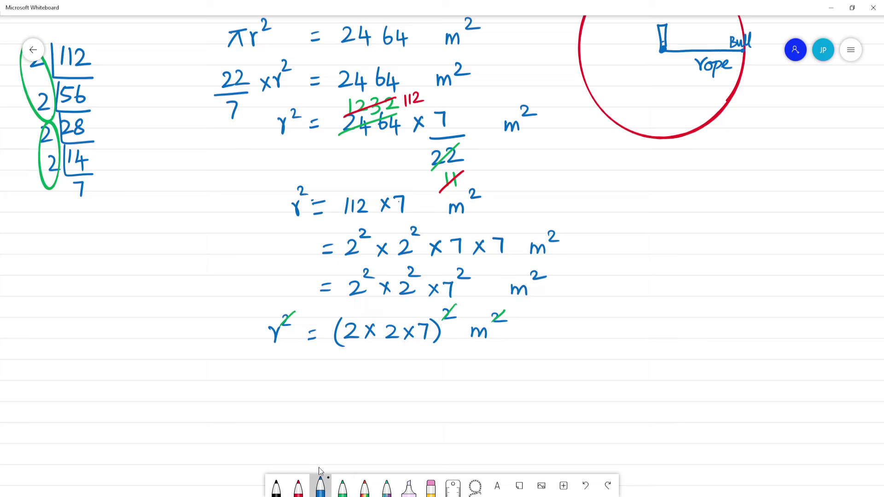
left_click_drag(282, 369, 319, 374)
mouse_move(310, 381)
left_mouse_down()
mouse_move(340, 369)
mouse_move(343, 382)
mouse_move(364, 369)
left_mouse_up()
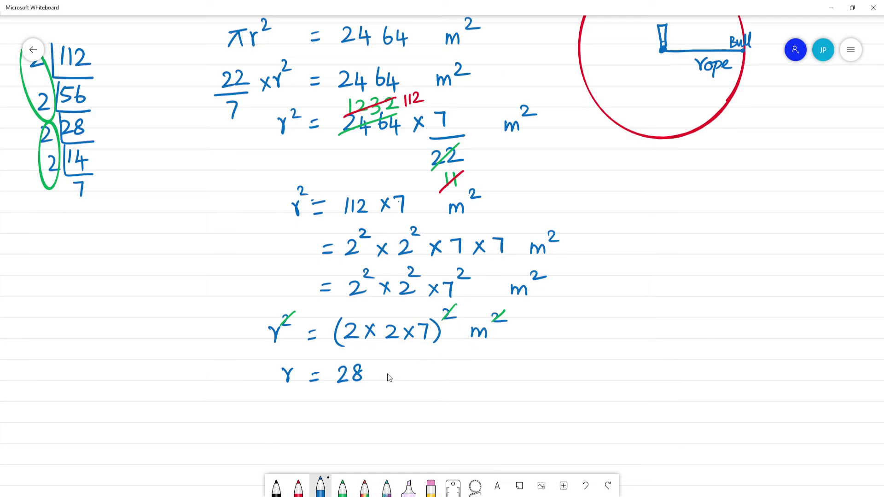
left_click_drag(391, 375, 407, 379)
Write the red note 2²×2²×7² = (2×2×7)², erasing and rewriting a misplaced 7.
left_click(298, 489)
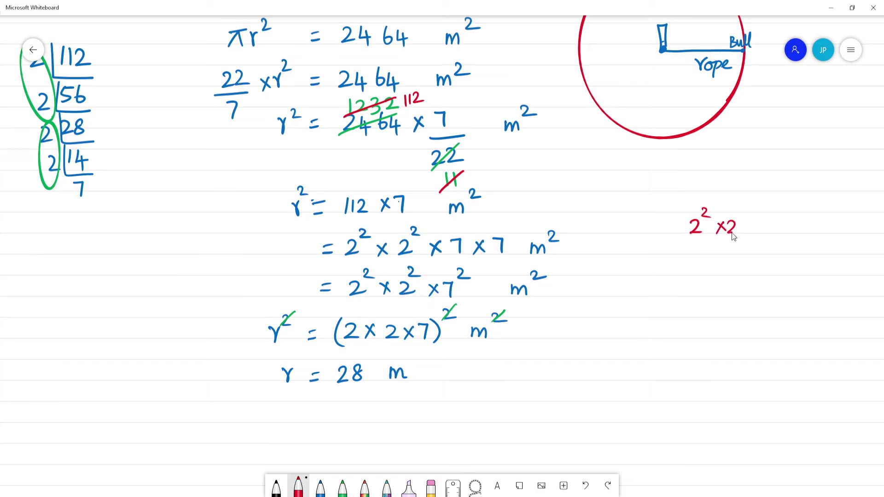
left_click_drag(749, 222, 757, 233)
mouse_move(758, 222)
left_mouse_down()
mouse_move(749, 233)
mouse_move(765, 221)
left_mouse_up()
left_click(431, 487)
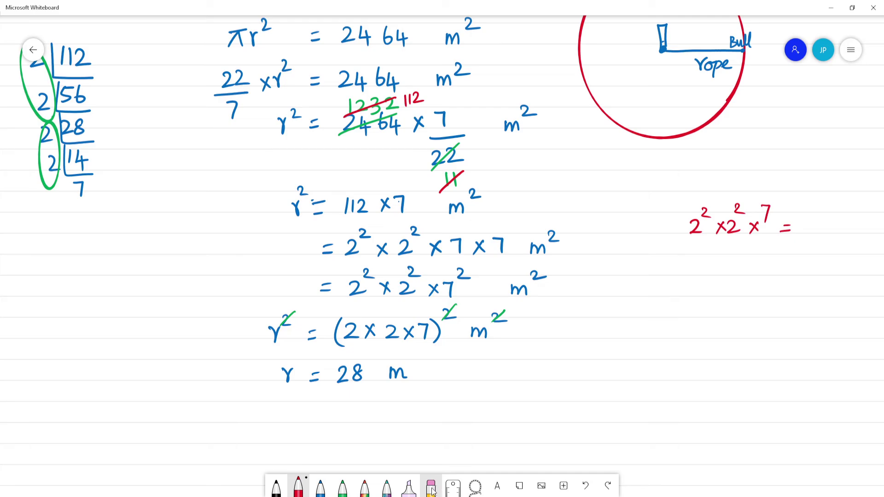
left_click_drag(768, 205, 766, 234)
left_click(298, 487)
left_click_drag(771, 205, 783, 212)
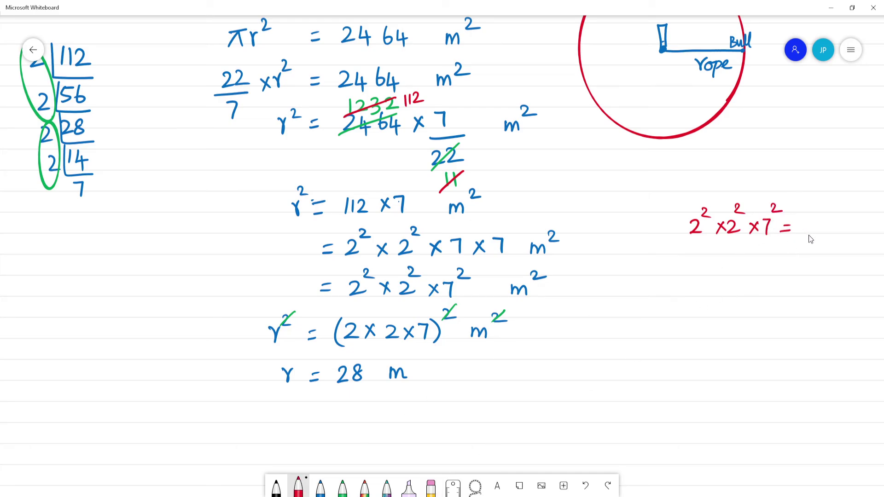
left_click_drag(846, 221, 847, 231)
left_click_drag(855, 218, 858, 234)
left_click_drag(809, 213, 805, 242)
mouse_move(860, 210)
left_mouse_down()
mouse_move(863, 237)
mouse_move(877, 210)
left_mouse_up()
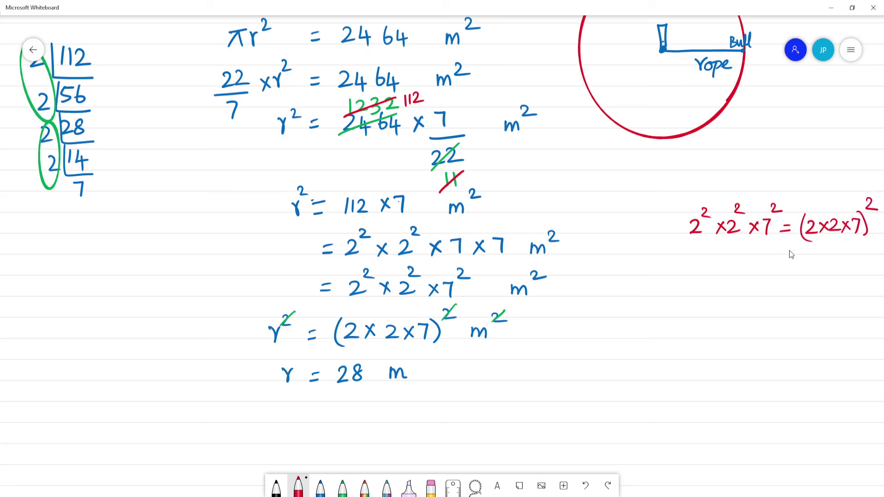
Write 2²+2²+7² ≠ (2+2+7)² in red and label it 'wrong'.
left_click_drag(694, 273, 714, 293)
mouse_move(708, 287)
left_mouse_down()
mouse_move(708, 301)
mouse_move(730, 298)
mouse_move(735, 280)
mouse_move(746, 293)
left_mouse_up()
left_click_drag(741, 287, 740, 300)
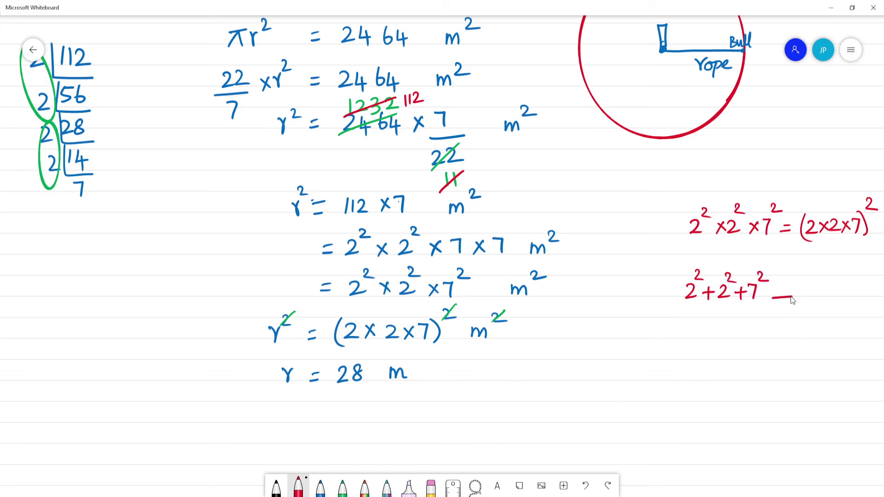
left_click_drag(773, 292, 789, 290)
left_click_drag(788, 281, 777, 311)
left_click_drag(831, 286, 862, 300)
left_click_drag(808, 271, 810, 304)
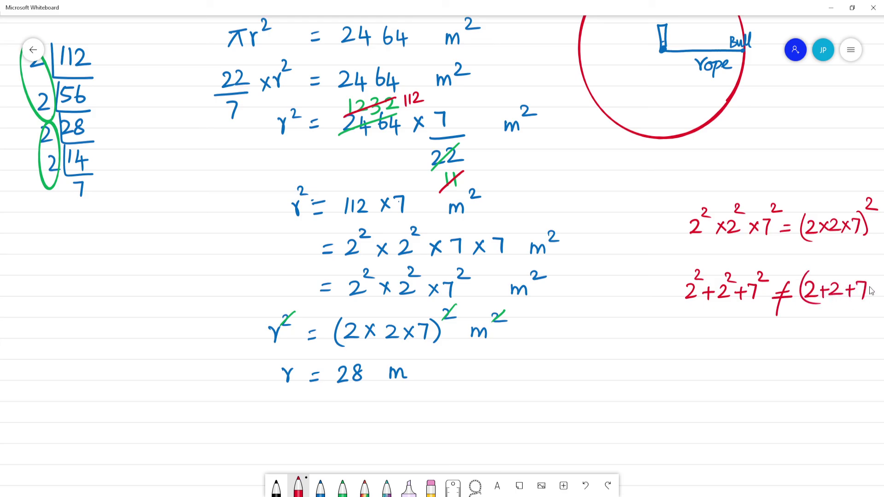
mouse_move(865, 274)
left_mouse_down()
mouse_move(866, 303)
mouse_move(875, 269)
left_mouse_up()
mouse_move(752, 332)
left_mouse_down()
mouse_move(805, 324)
mouse_move(800, 349)
left_mouse_up()
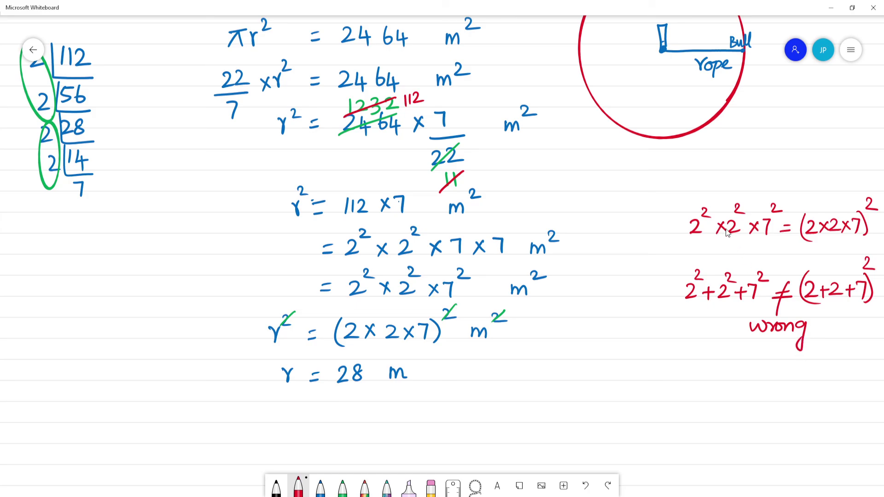